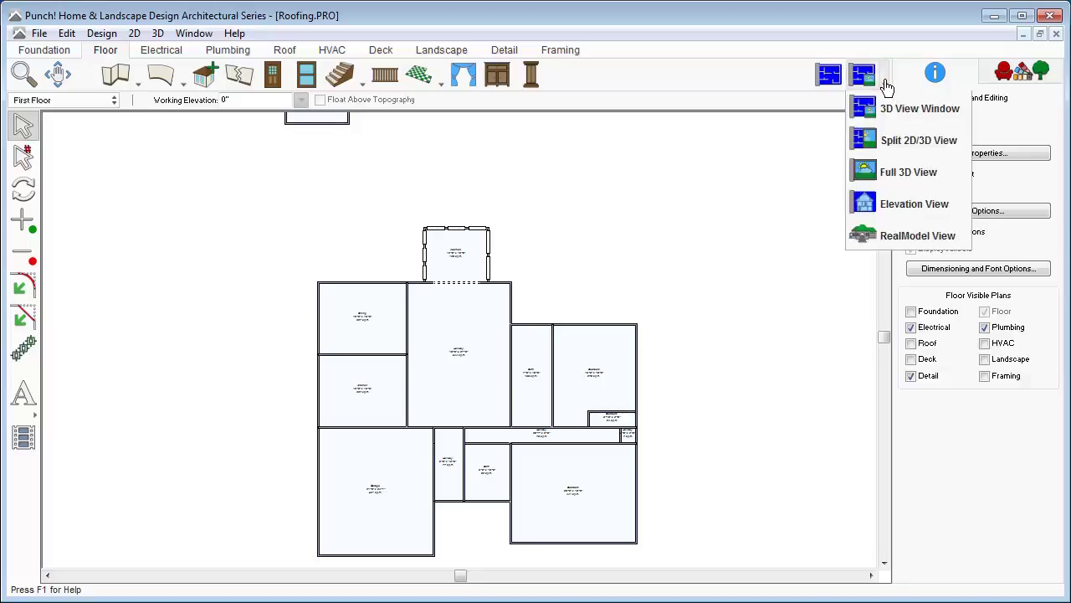
Show the house in full 3D, orbit it with the fly-around, then switch to split 2D/3D view.
left_click(883, 174)
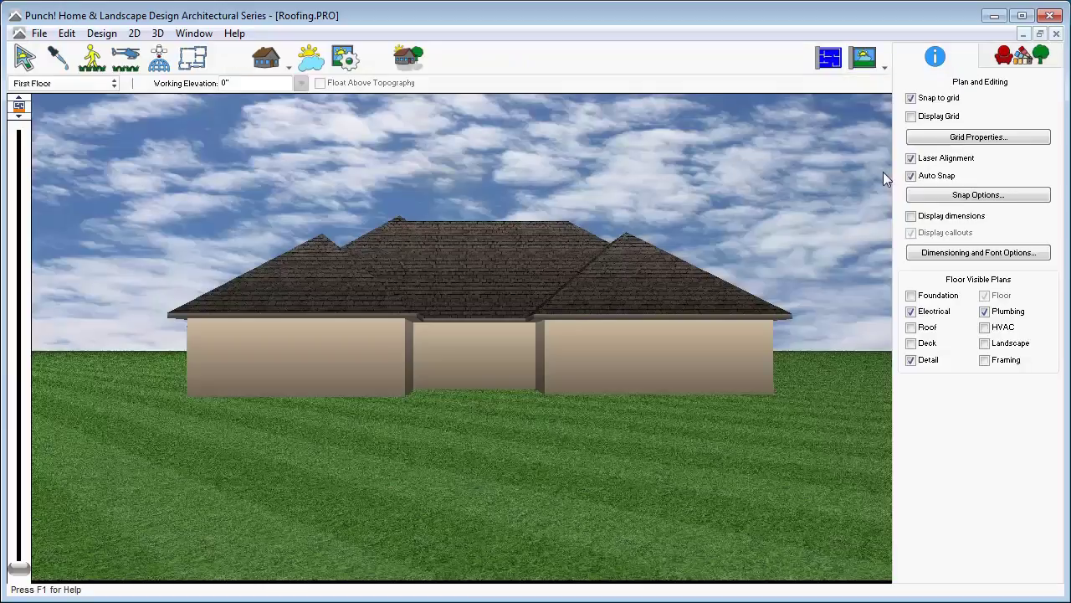
left_click(131, 72)
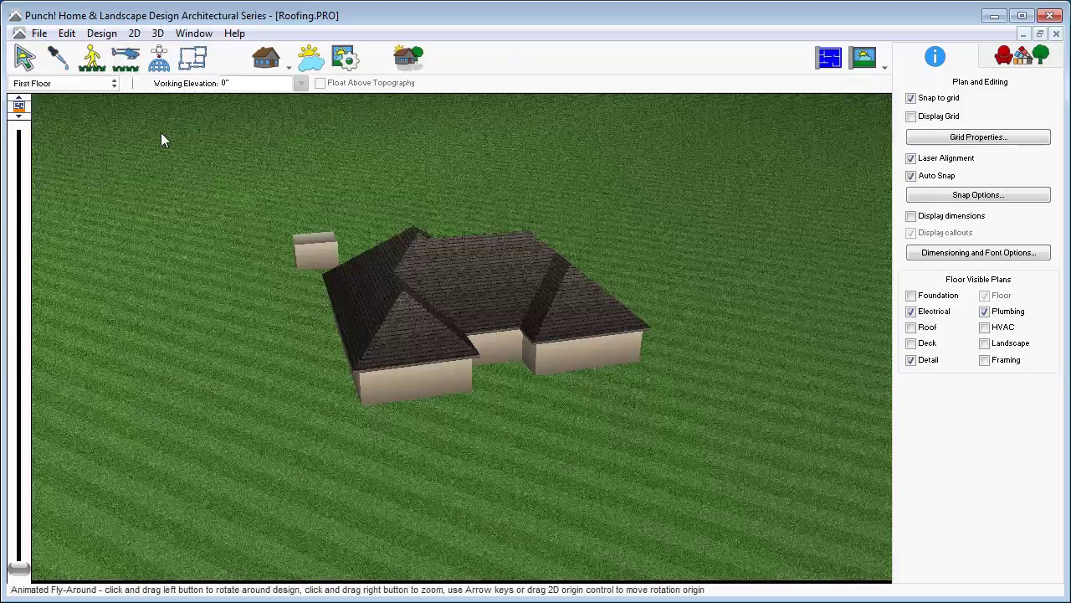
left_click_drag(612, 291, 618, 347)
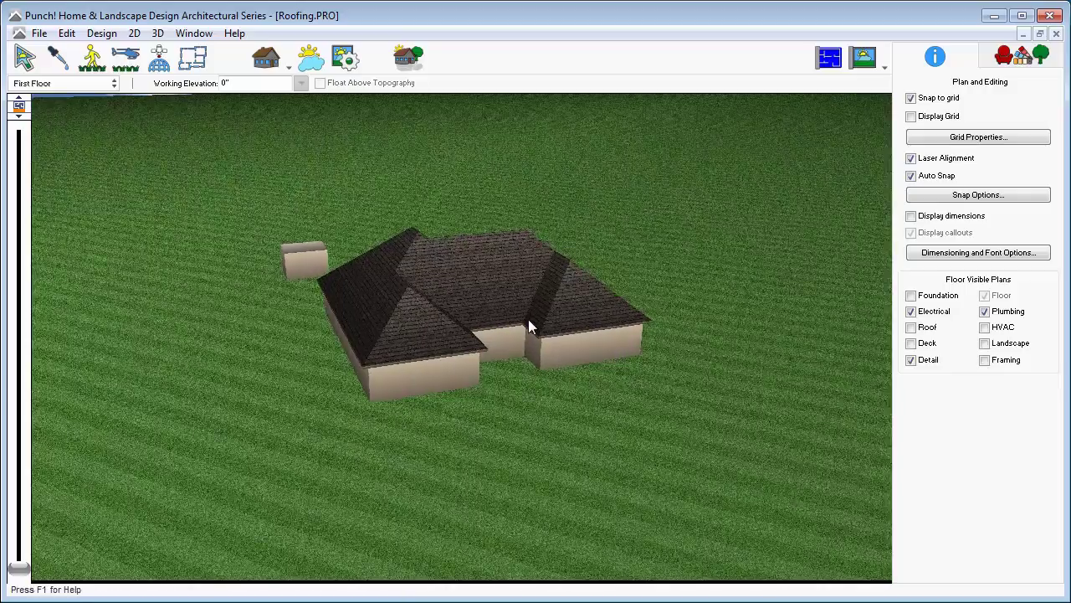
left_click(877, 58)
Change the foundation perimeter's auto-roof pitch from 10:12 to 8:12 and rebuild the roof.
left_click(881, 124)
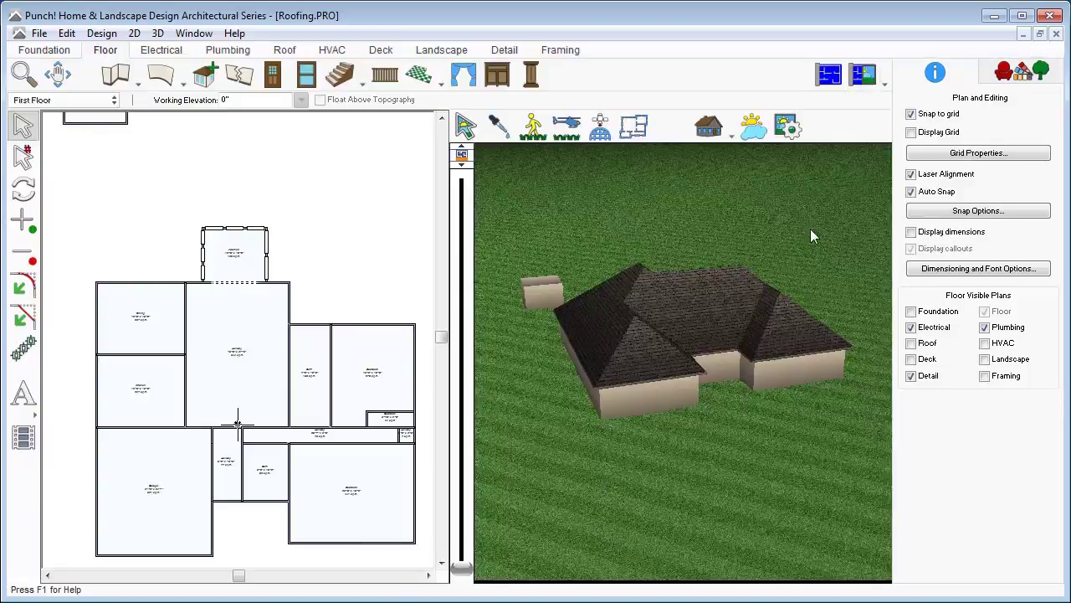
left_click(58, 73)
left_click_drag(157, 298, 174, 250)
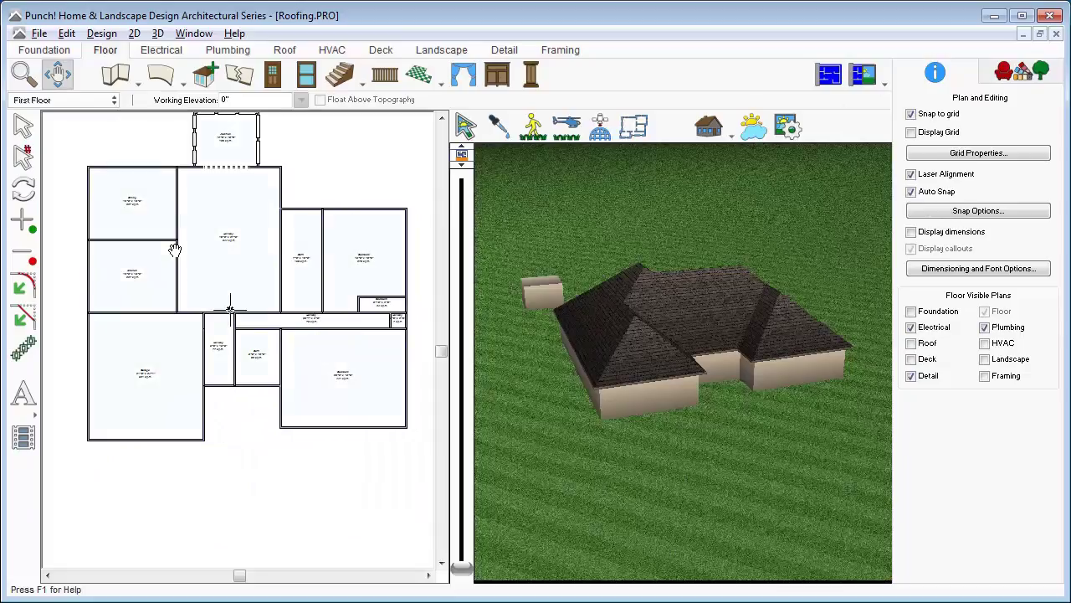
left_click(22, 126)
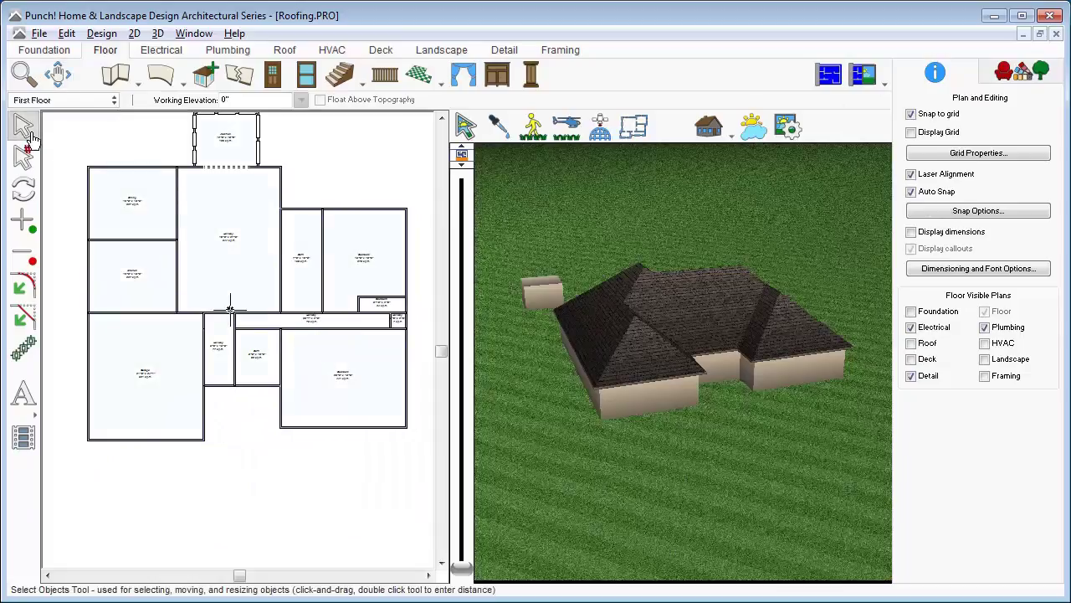
left_click(83, 211)
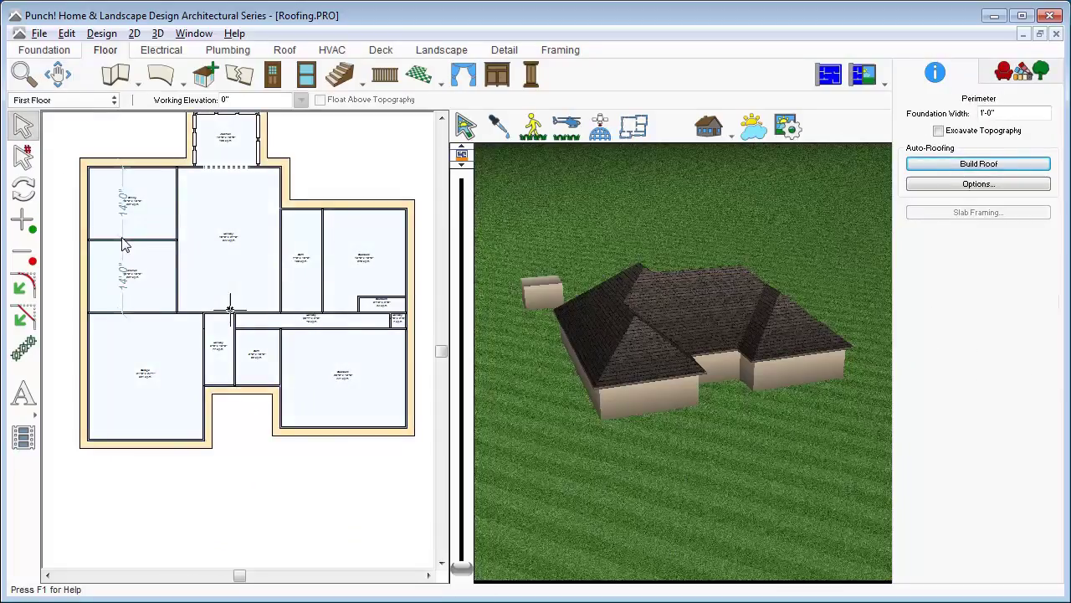
left_click(1007, 184)
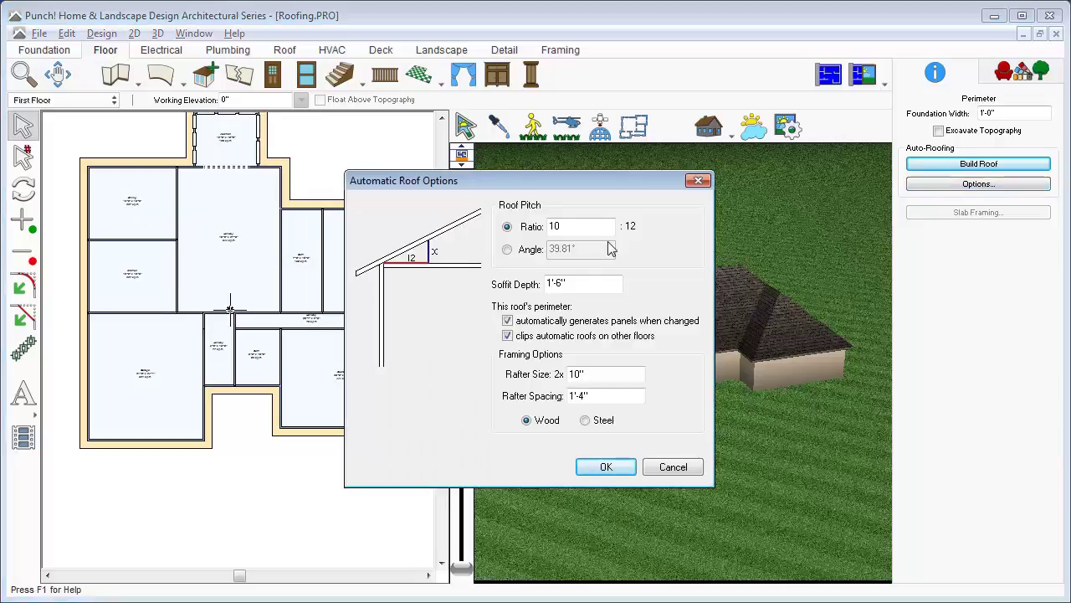
left_click_drag(594, 227, 547, 226)
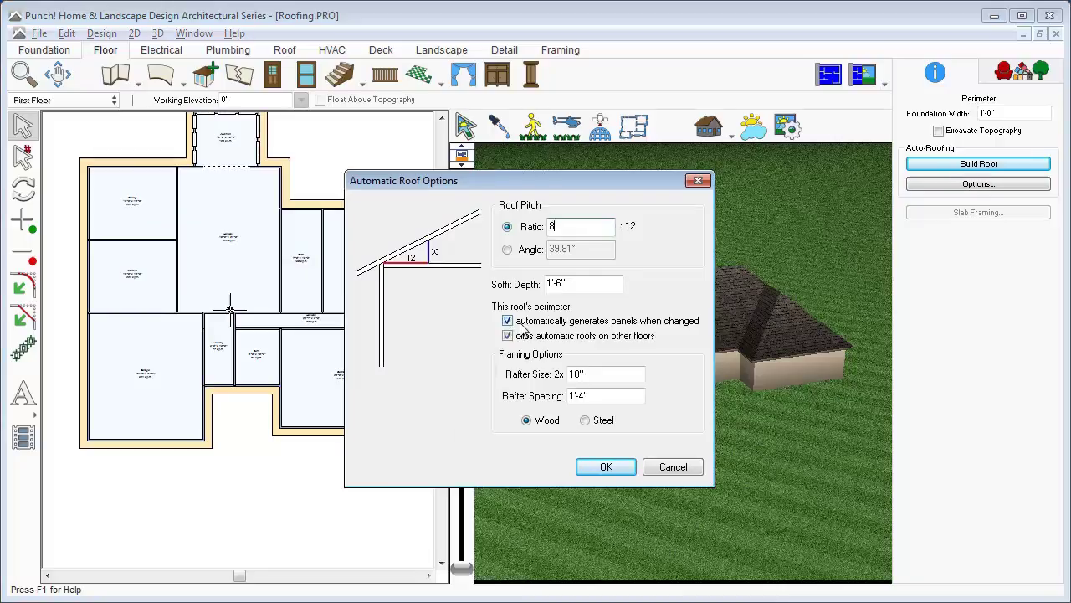
left_click(608, 469)
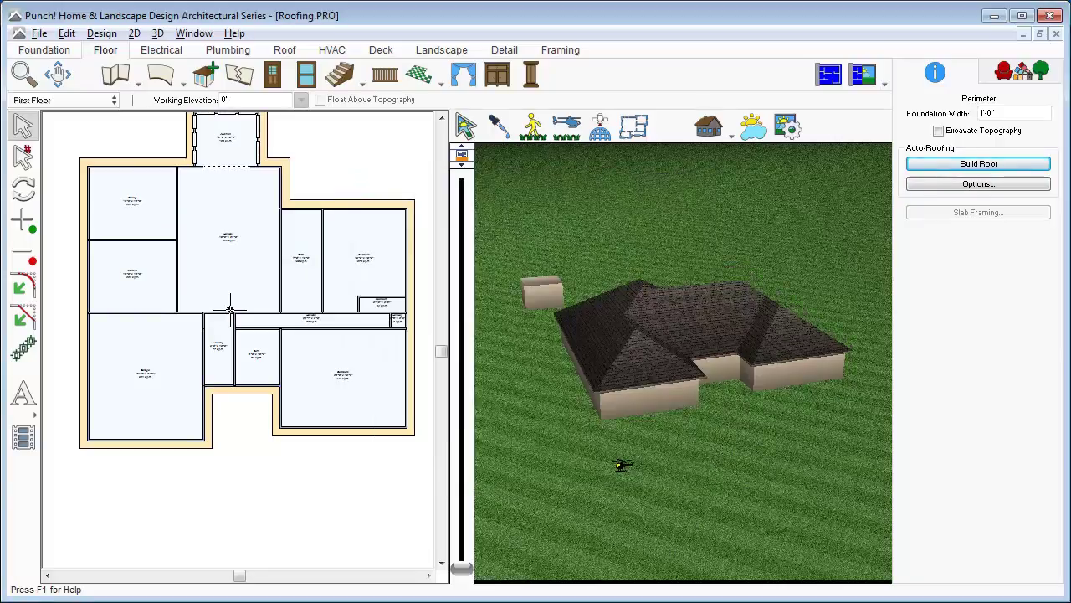
Drag the bottom-left wall of the plan further down.
left_click(142, 439)
left_click_drag(139, 440, 140, 471)
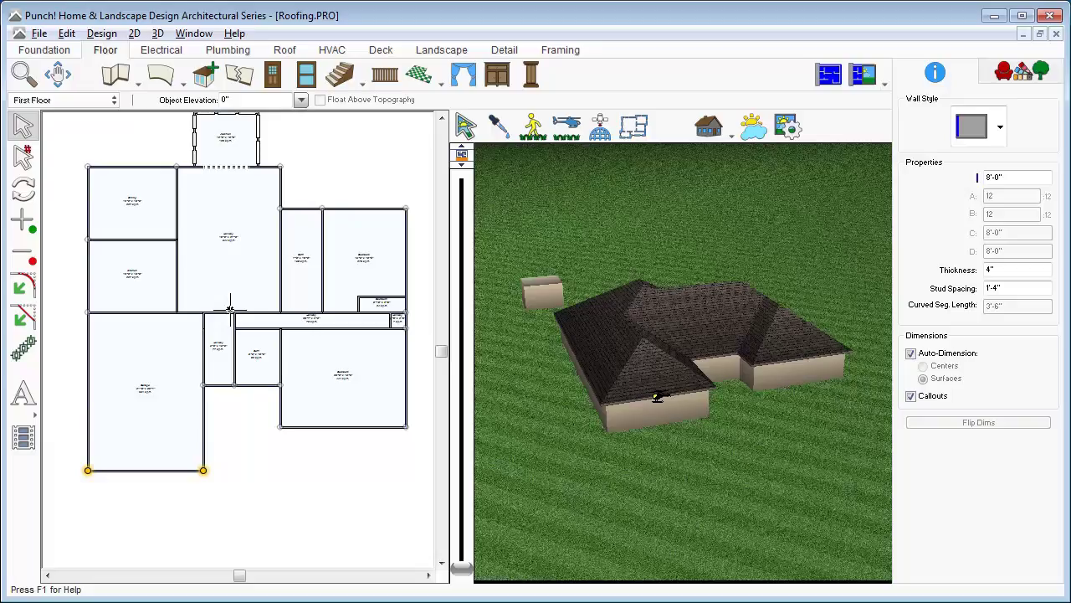
left_click(209, 499)
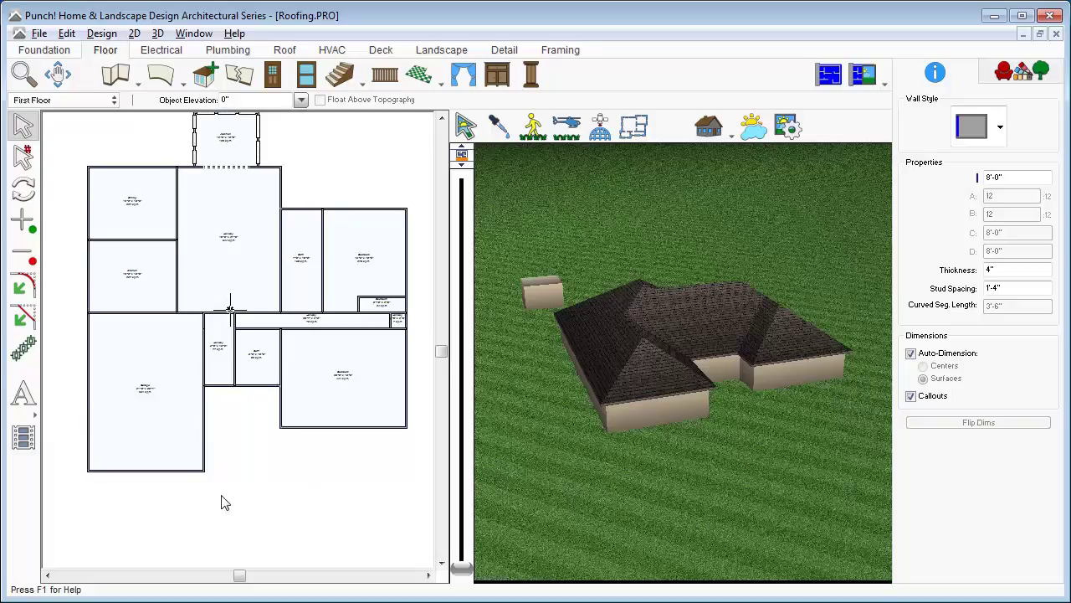
Make the bottom-left wall a Gable/Saltbox wall with 8:12 pitches for A and B.
left_click(159, 471)
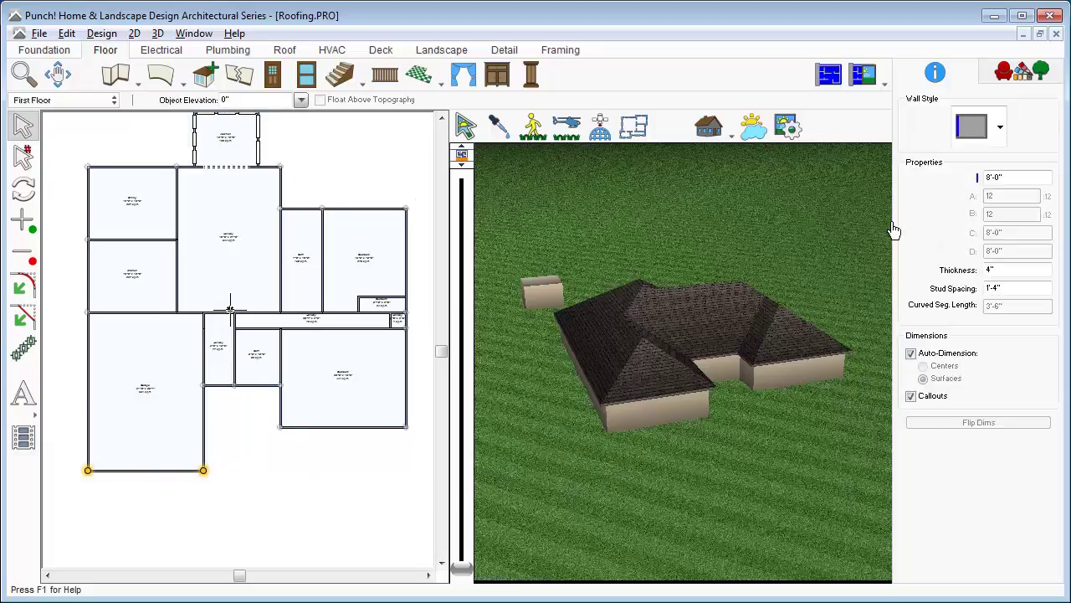
left_click(999, 125)
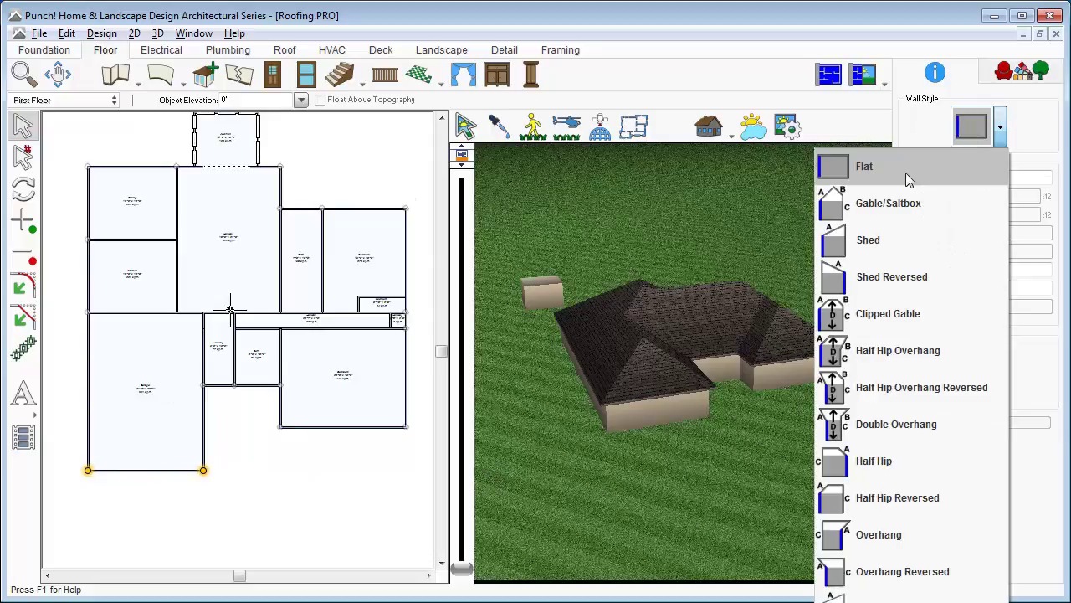
left_click(892, 208)
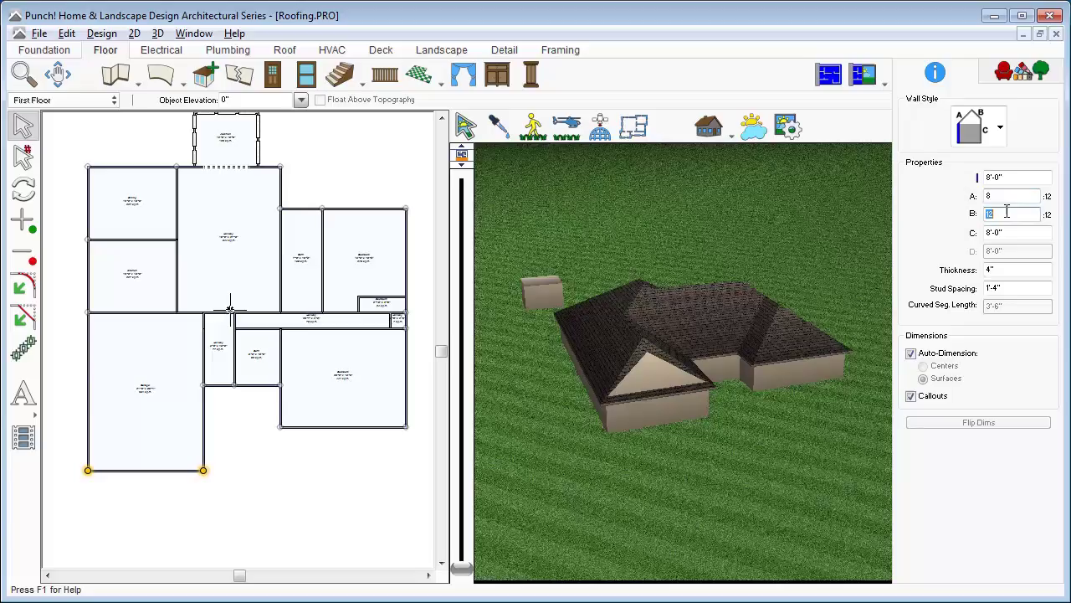
key("Return")
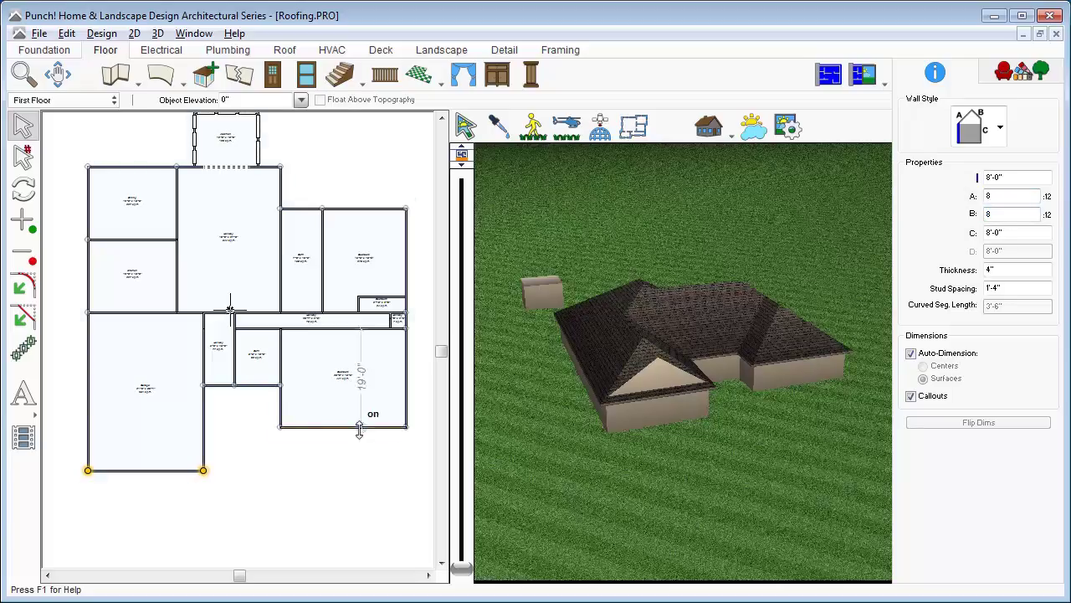
Rebuild the roof from the foundation perimeter and orbit the 3D view to check the new gable end.
left_click(211, 433)
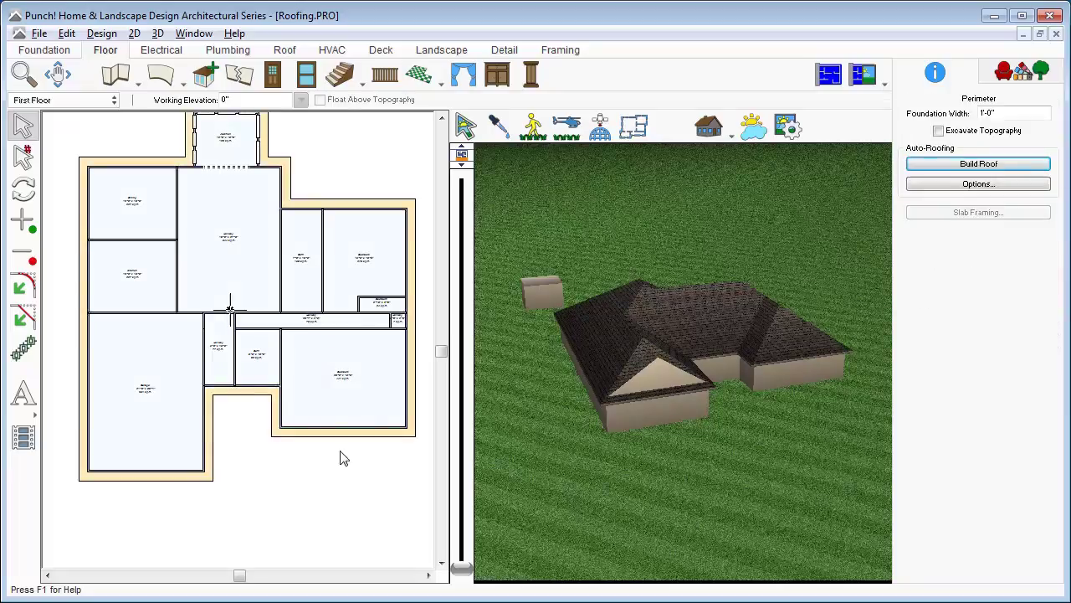
left_click(940, 168)
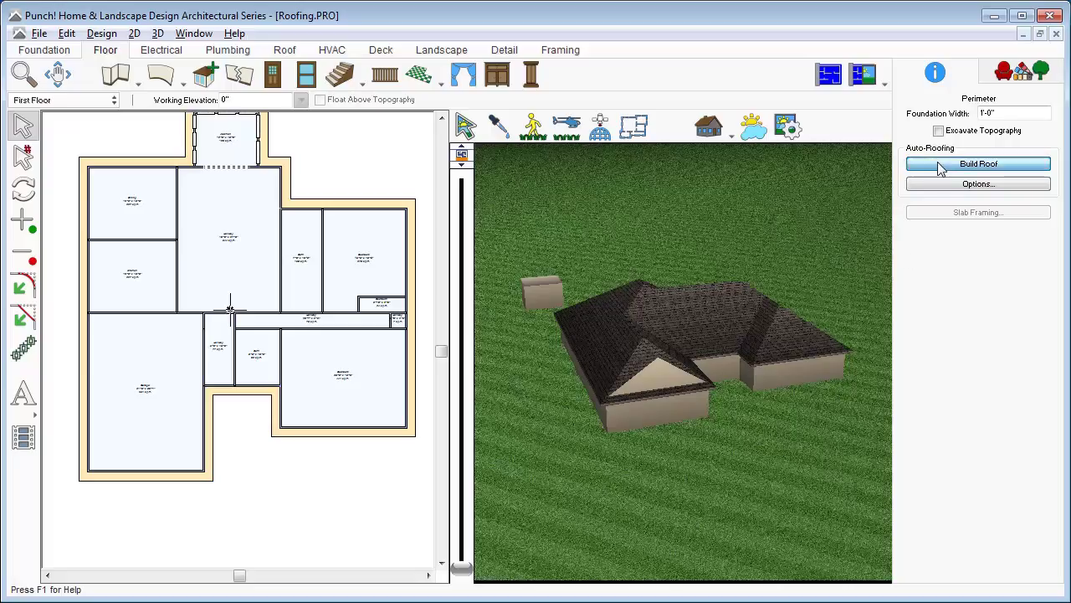
left_click_drag(683, 374, 643, 366)
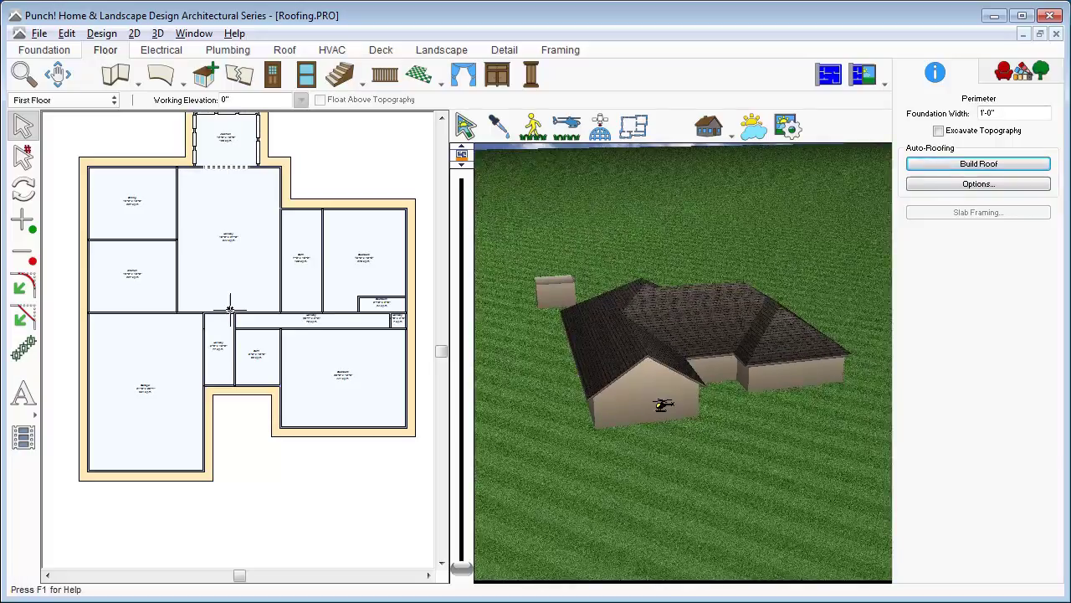
left_click_drag(583, 371, 932, 376)
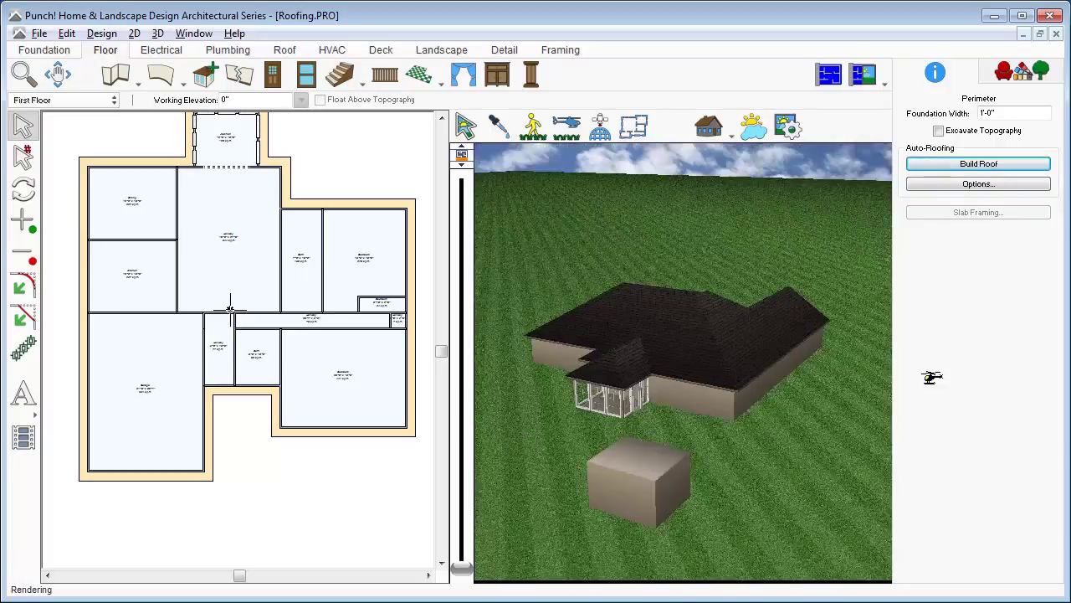
left_click_drag(692, 449, 686, 437)
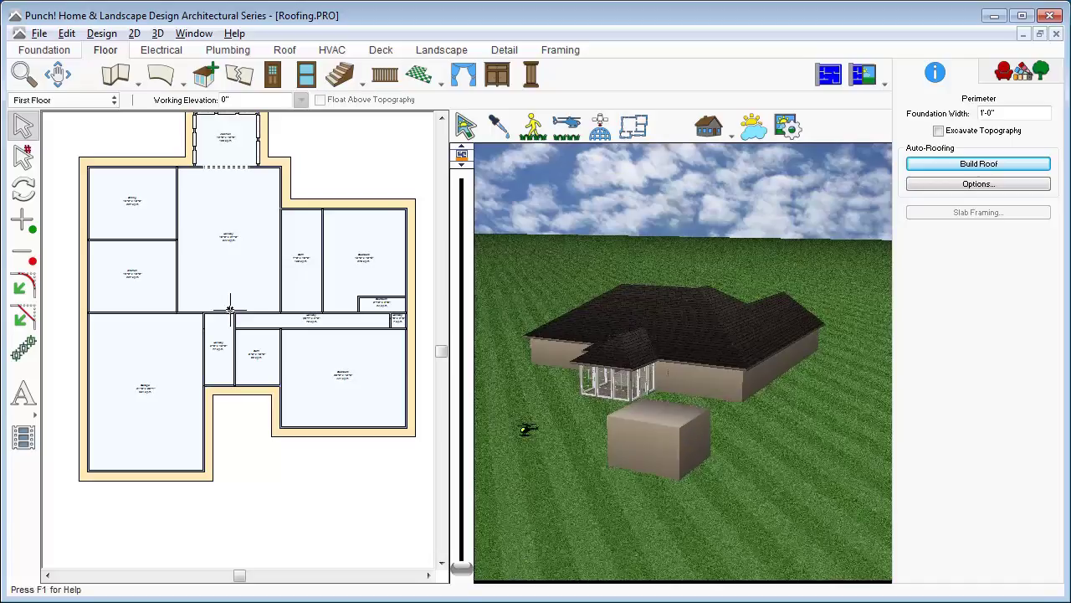
Pan and zoom the plan to the small back shed and bring up the roof-type list.
left_click(58, 77)
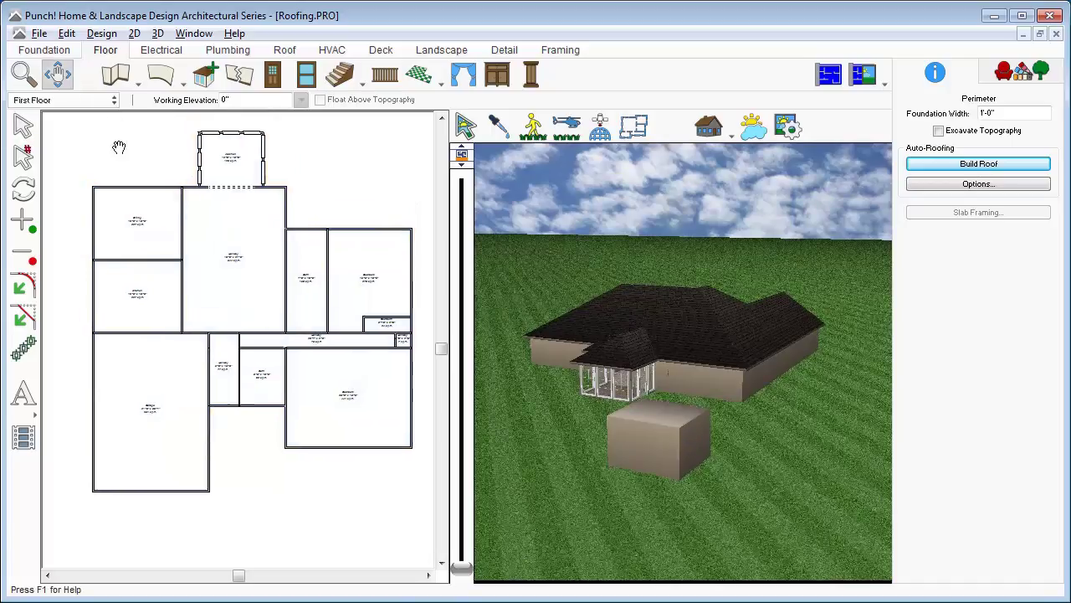
left_click_drag(109, 138, 247, 294)
scroll(238, 339, "up", 3)
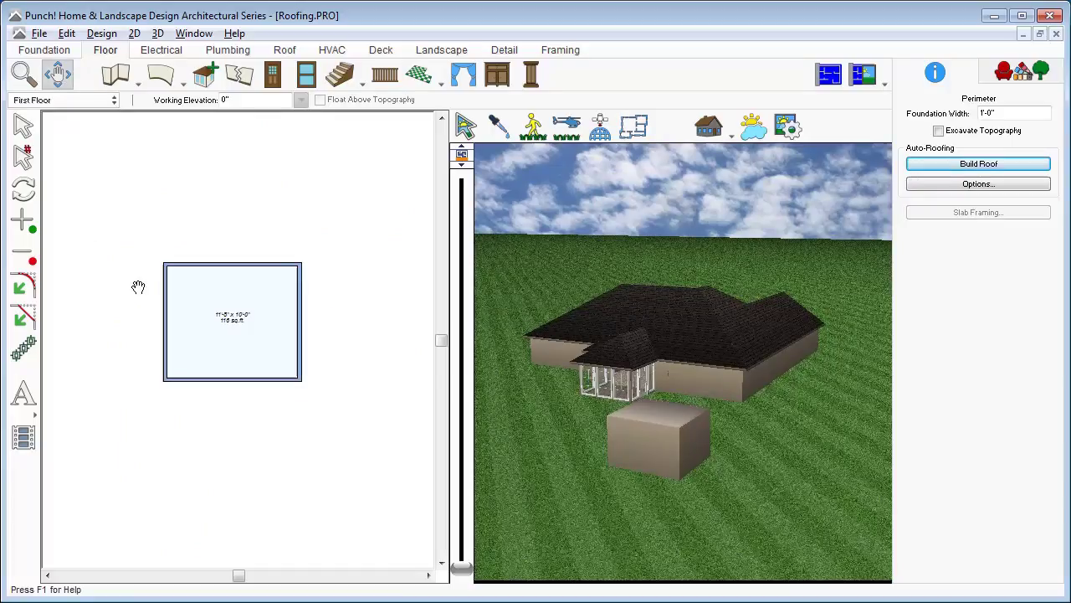
left_click(22, 126)
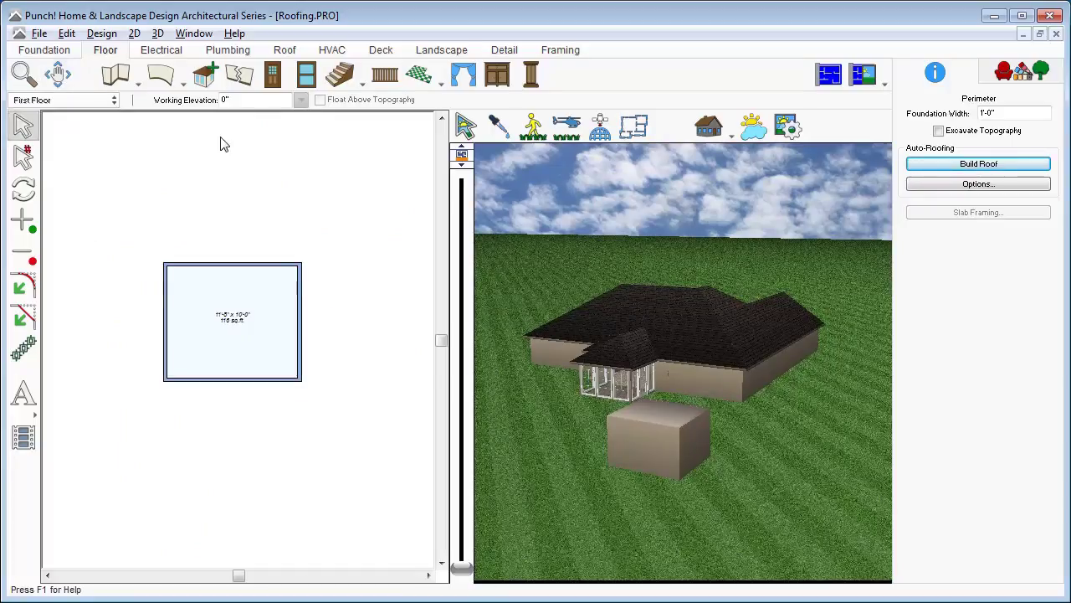
left_click(285, 50)
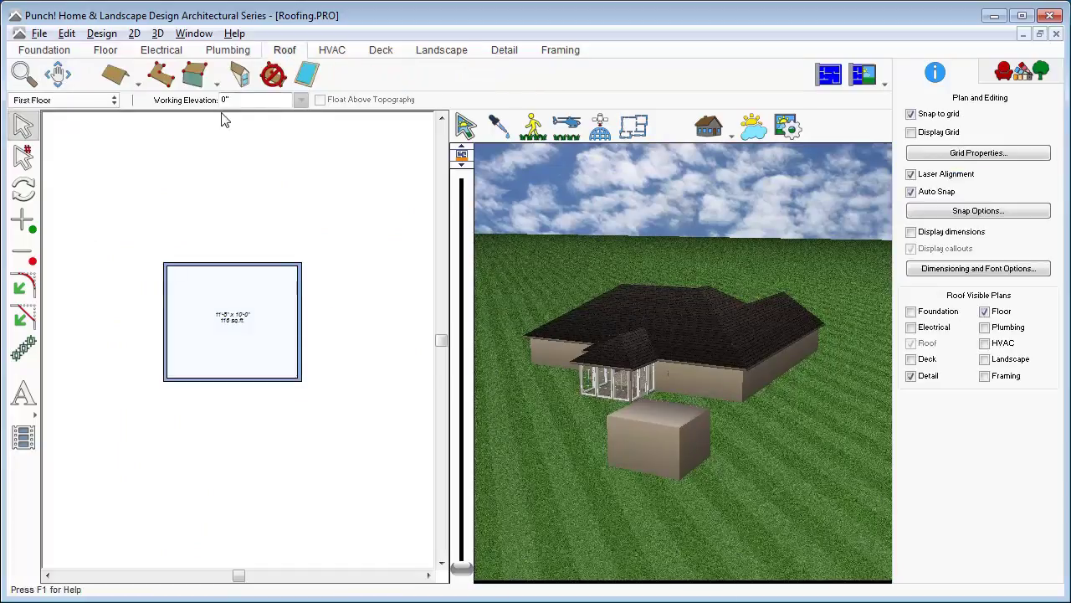
left_click(138, 83)
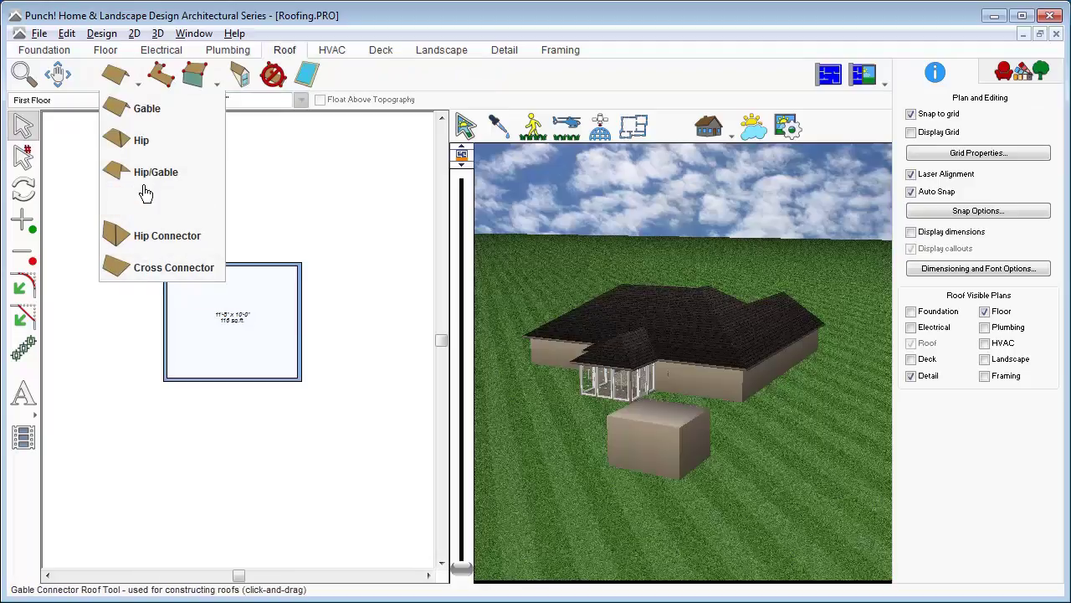
Draw a hip roof over the back shed with an 8:12 pitch.
left_click(141, 142)
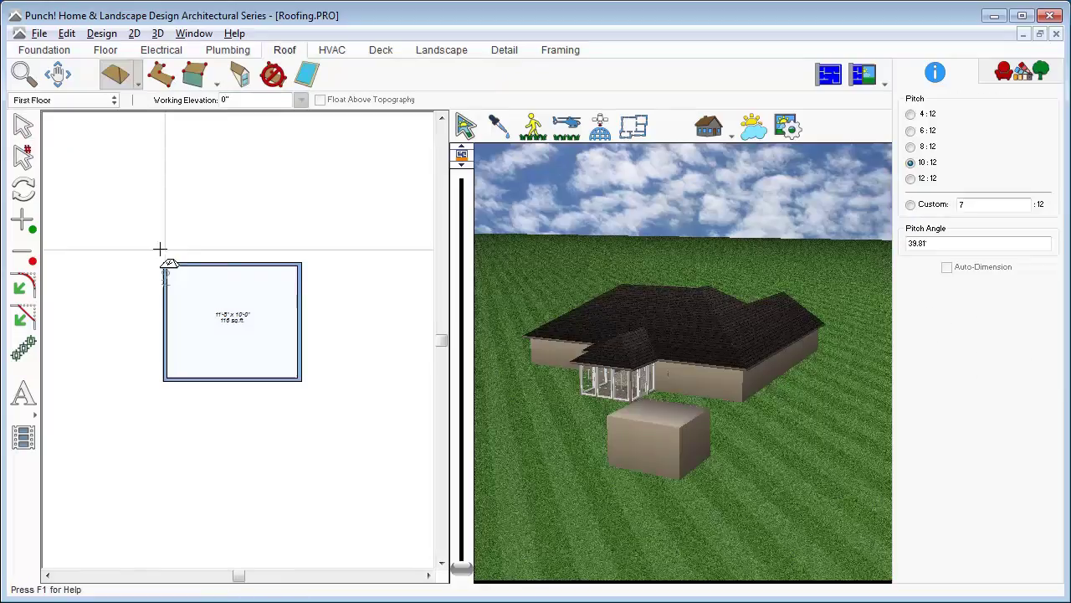
left_click_drag(154, 259, 307, 386)
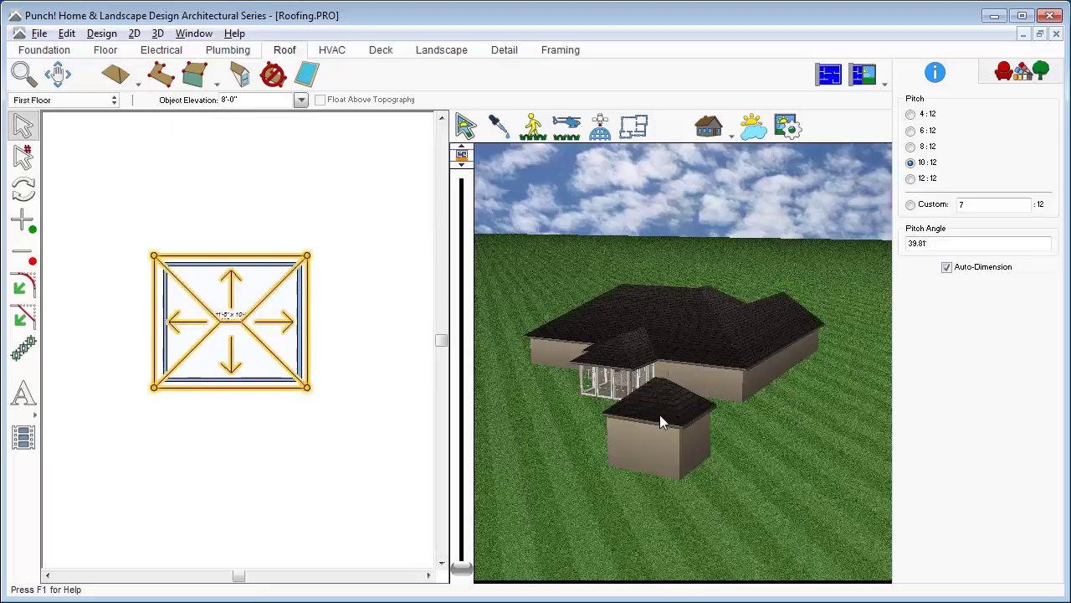
left_click(910, 146)
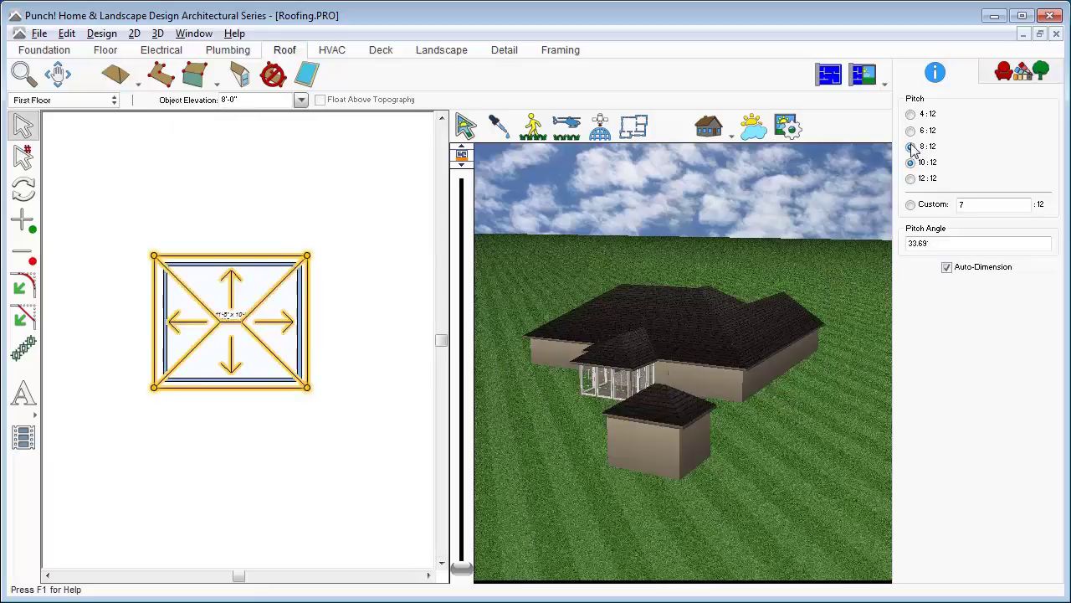
left_click(910, 131)
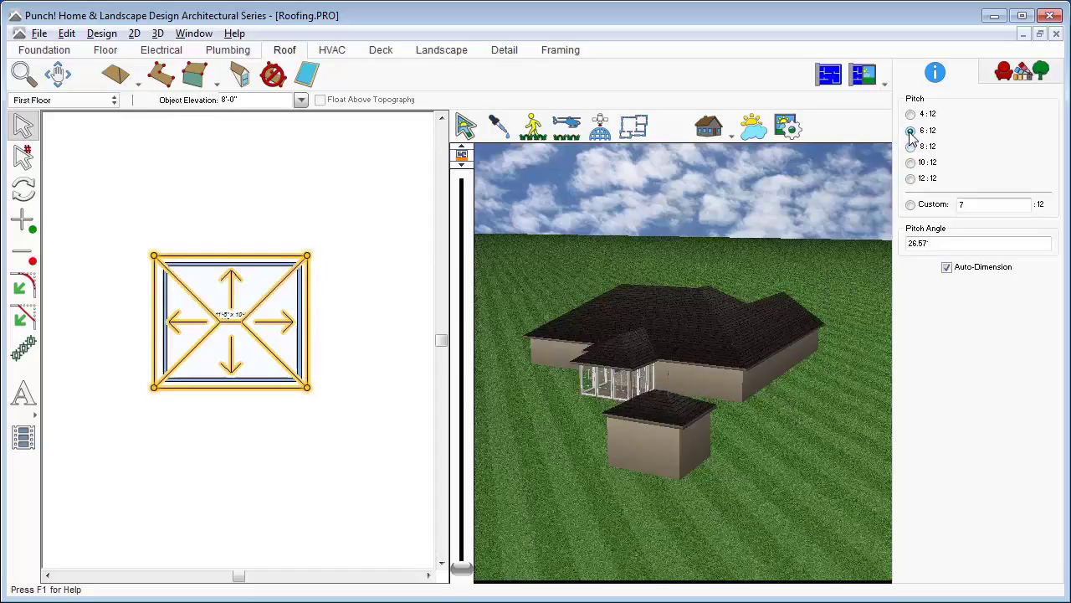
left_click(912, 146)
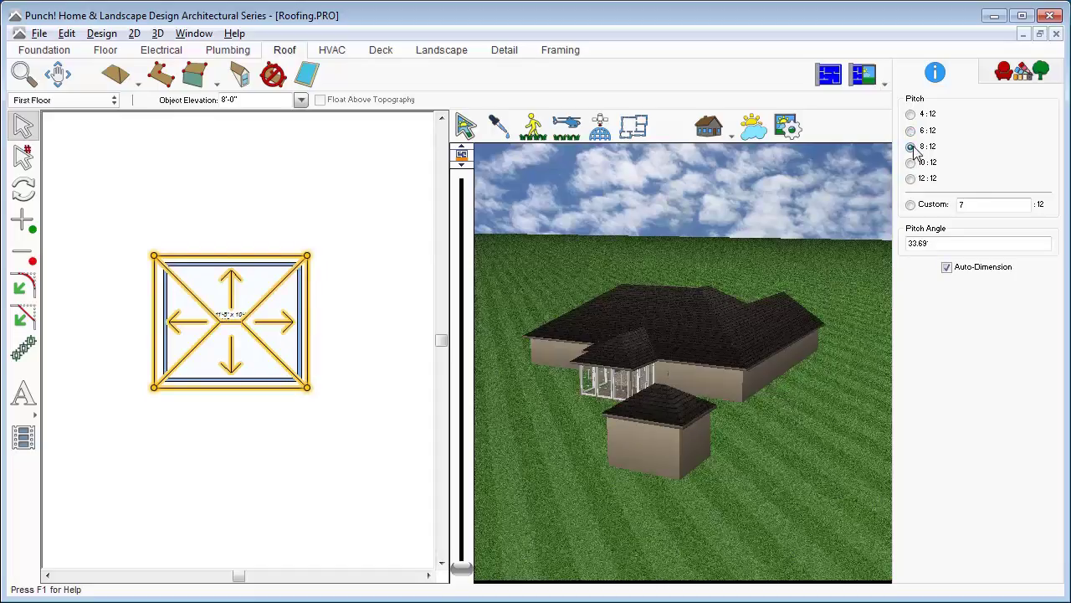
Extend the shed roof's bottom-right corner down past the front wall.
left_click(386, 377)
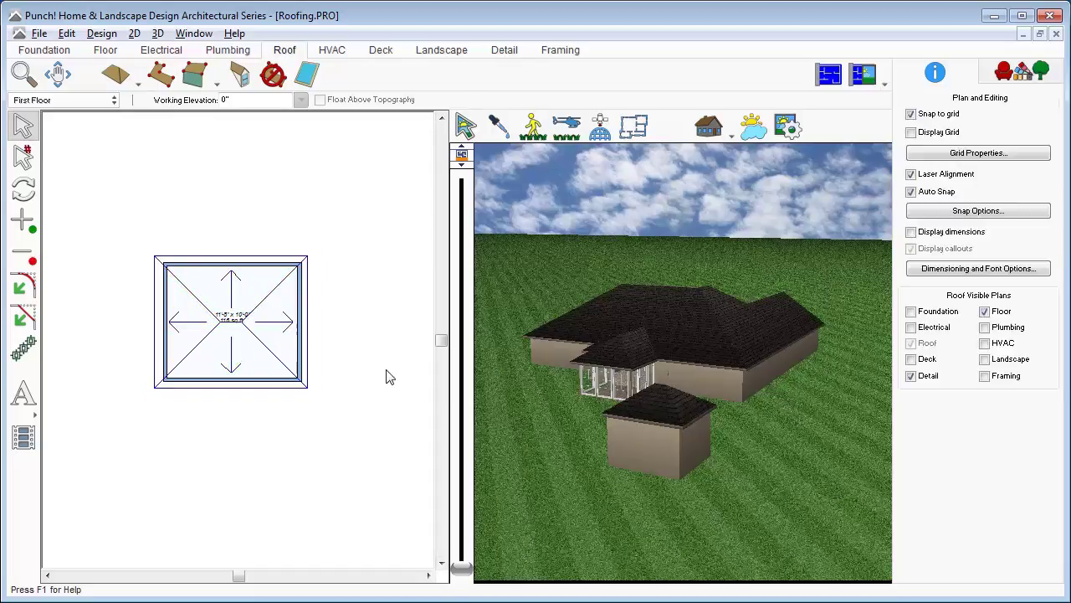
left_click(308, 386)
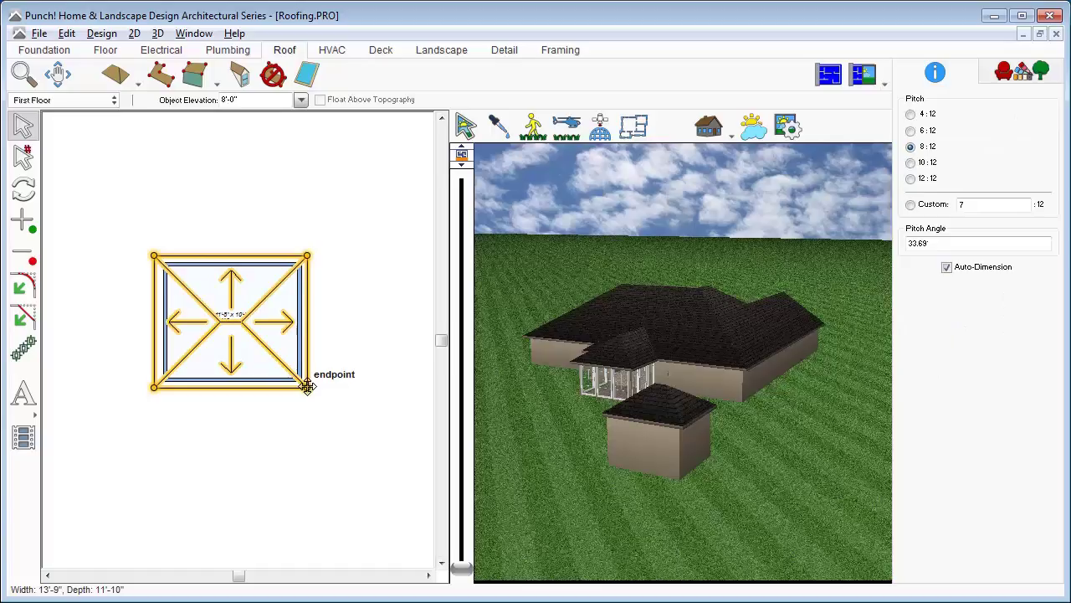
left_click_drag(308, 388, 306, 420)
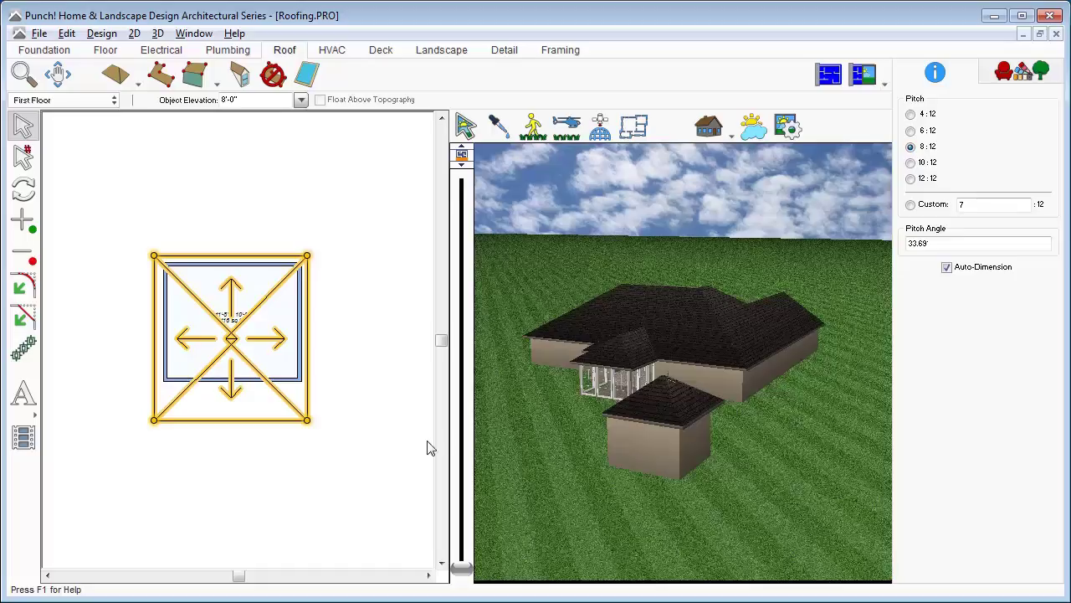
Delete the hand-drawn shed roof and enter a ratio of 8 in the shed's auto-roof options.
key("Delete")
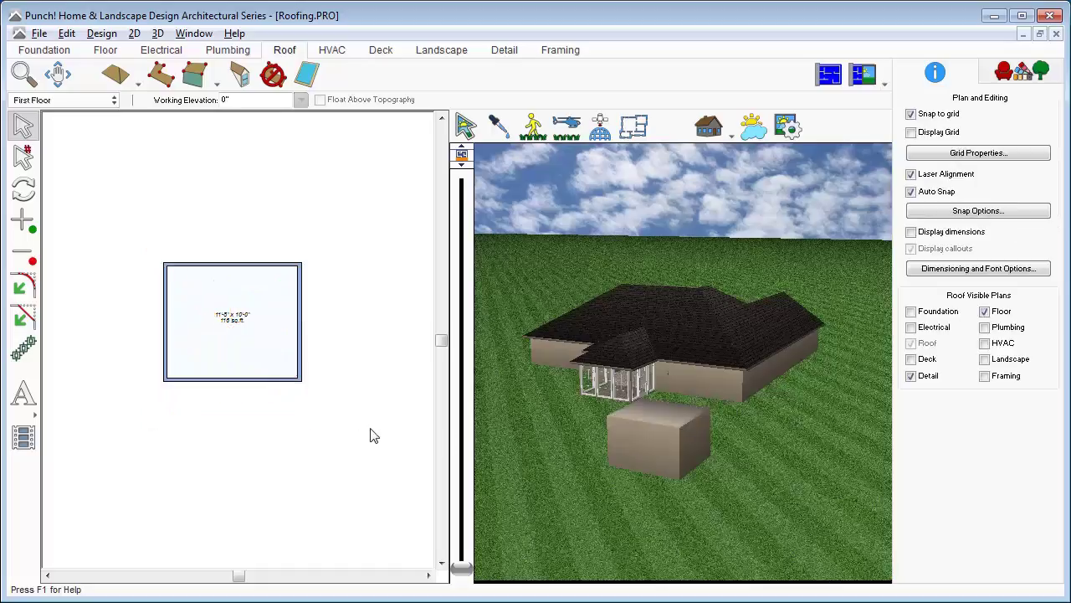
left_click(318, 323)
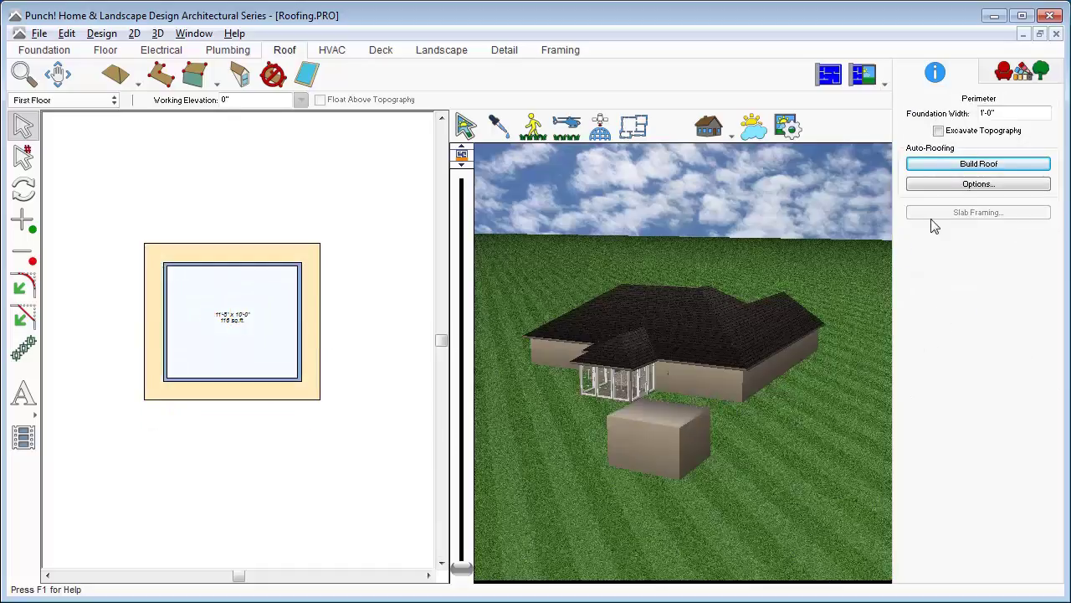
left_click(957, 184)
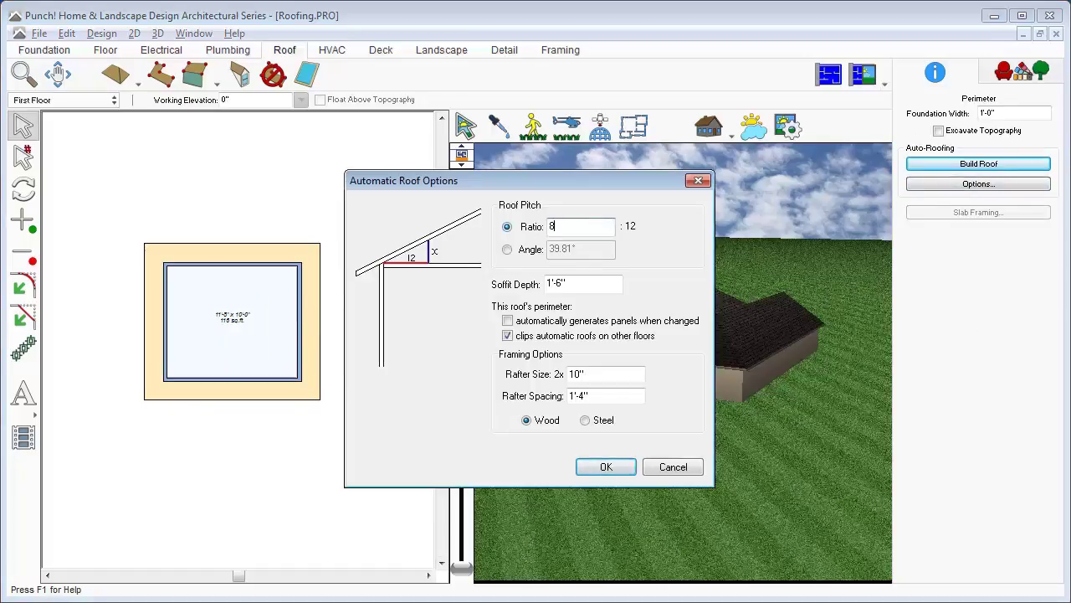
type("8")
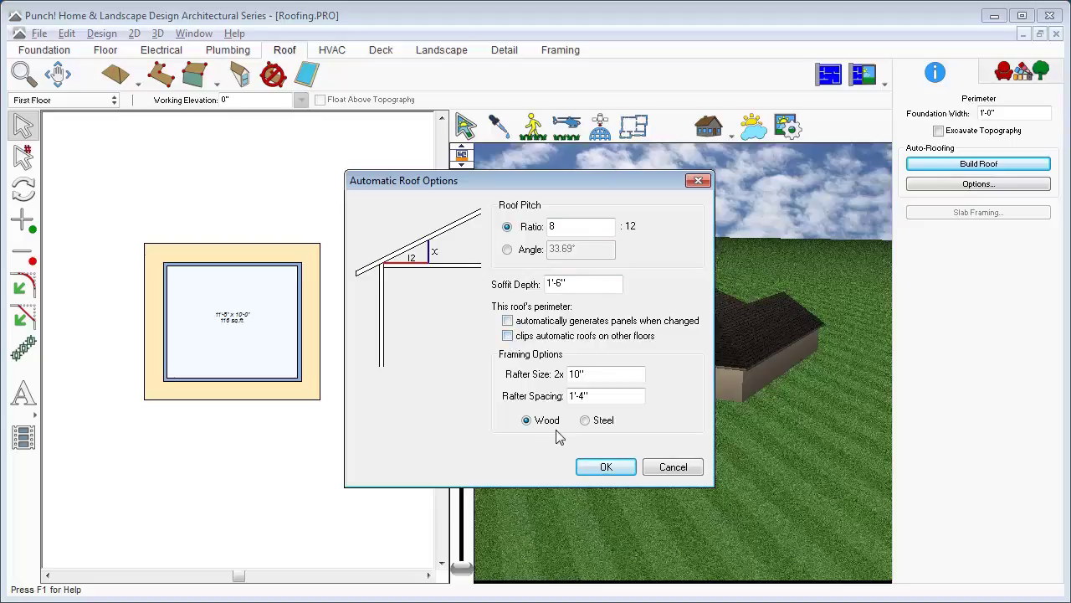
Confirm the 8:12 roof options, auto-build the shed's hip roof, and orbit to inspect it.
left_click(629, 470)
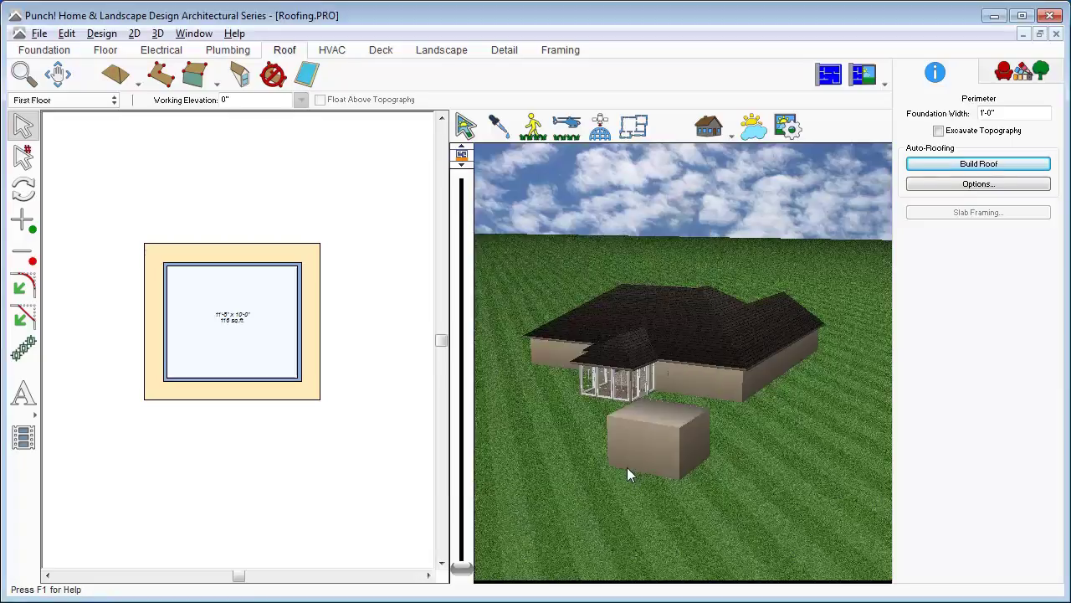
left_click(975, 167)
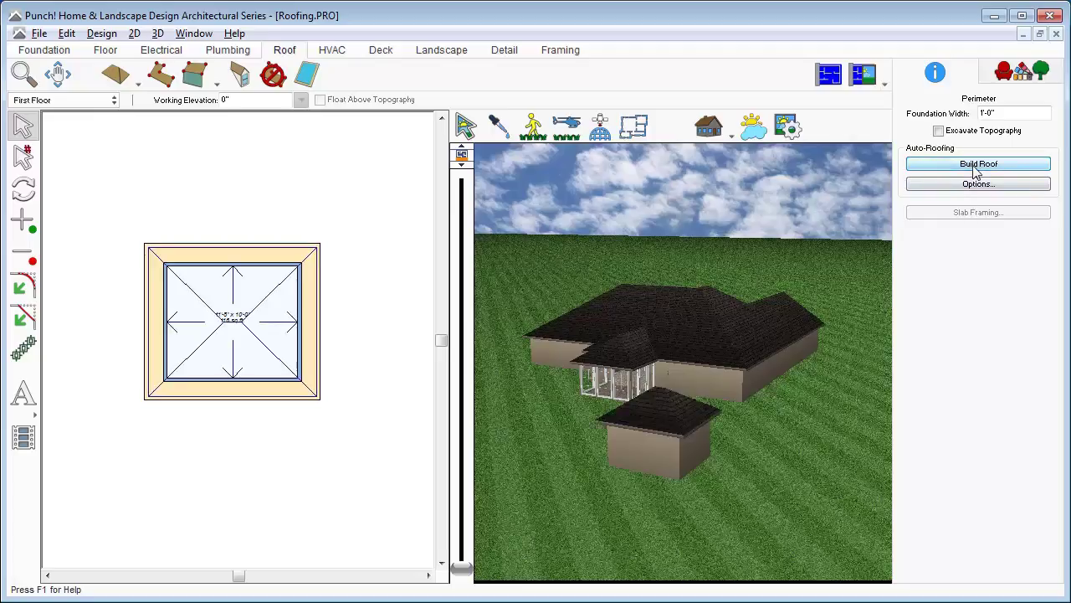
mouse_move(691, 419)
left_mouse_down()
mouse_move(718, 385)
mouse_move(691, 377)
mouse_move(682, 394)
mouse_move(692, 407)
left_mouse_up()
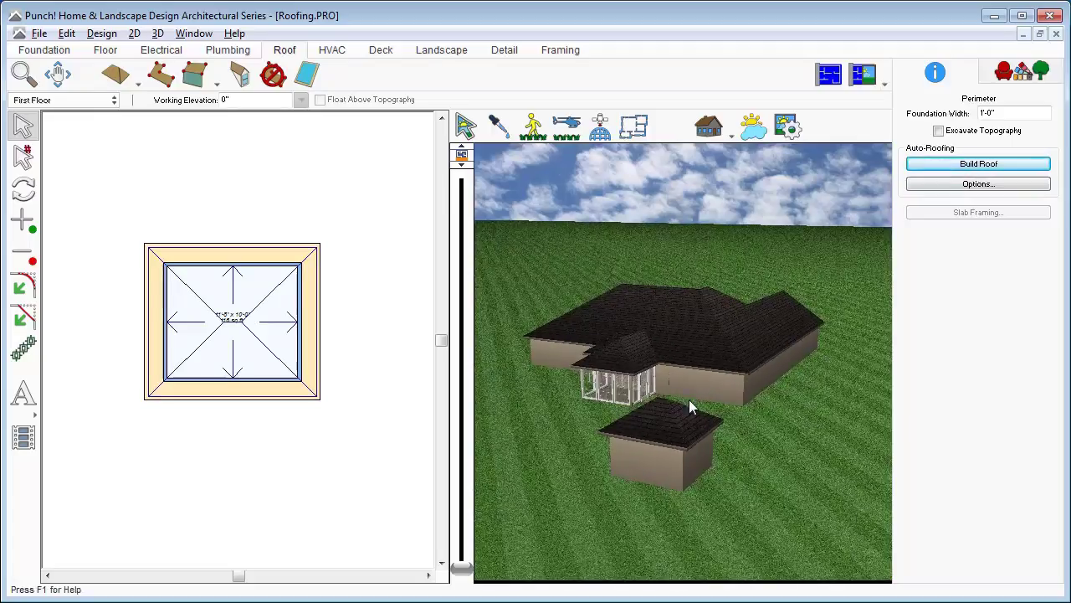
Delete the hip roof plane at the shed's left end.
left_click(261, 477)
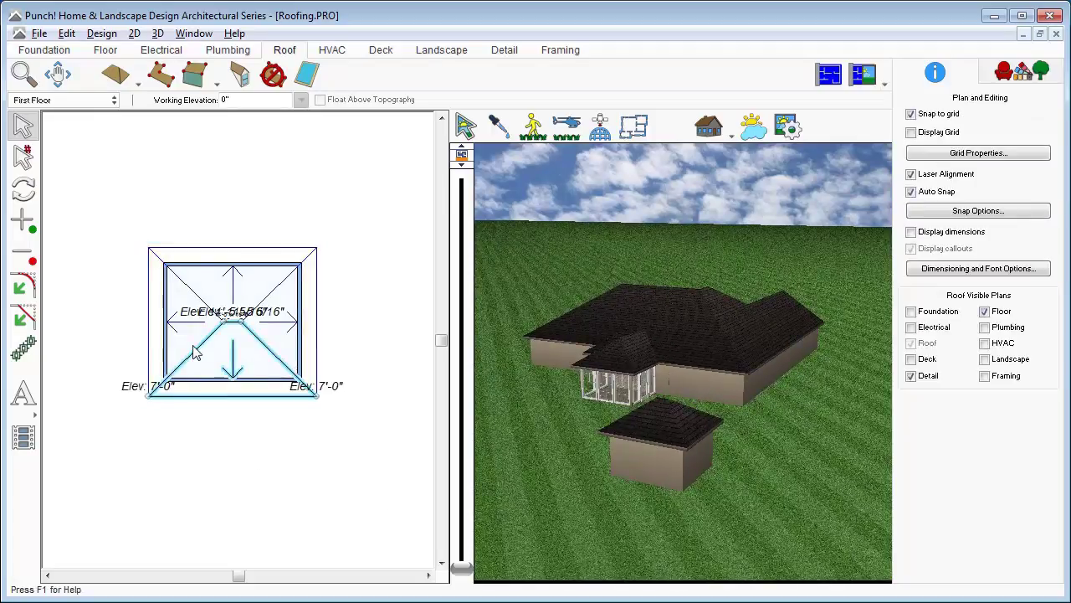
left_click(141, 328)
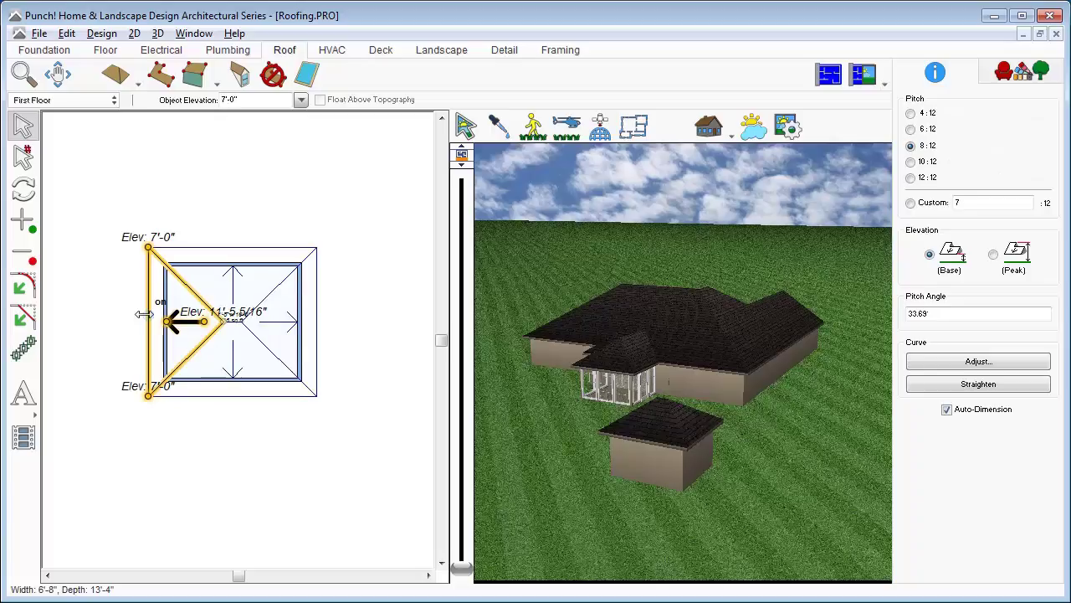
key("Delete")
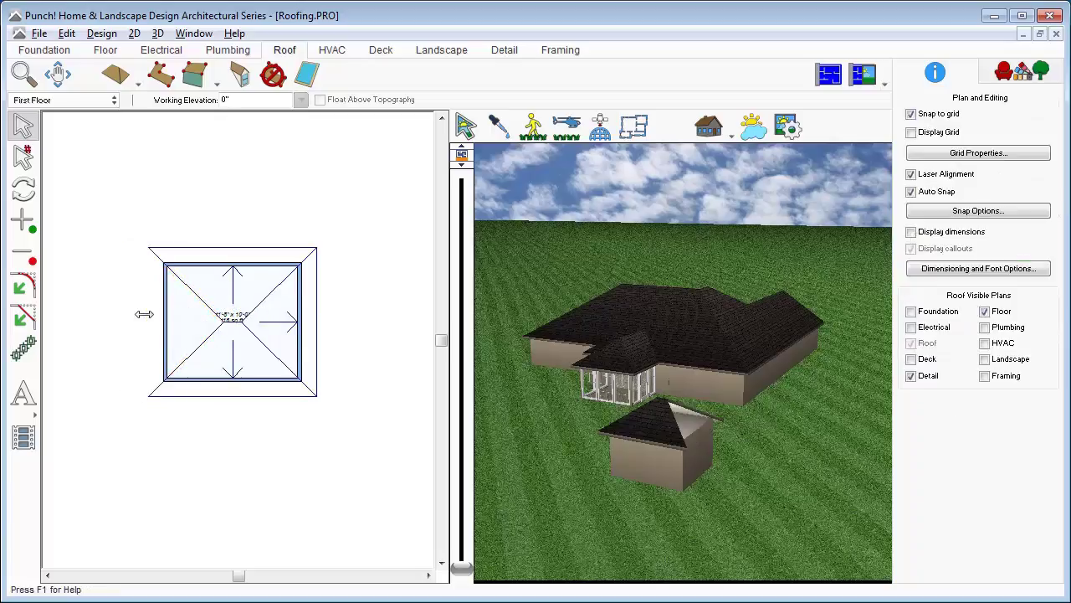
Stretch the front and back roof planes' ridges to the shed's left edge.
left_click(216, 341)
left_click_drag(222, 321, 148, 321)
left_click(201, 305)
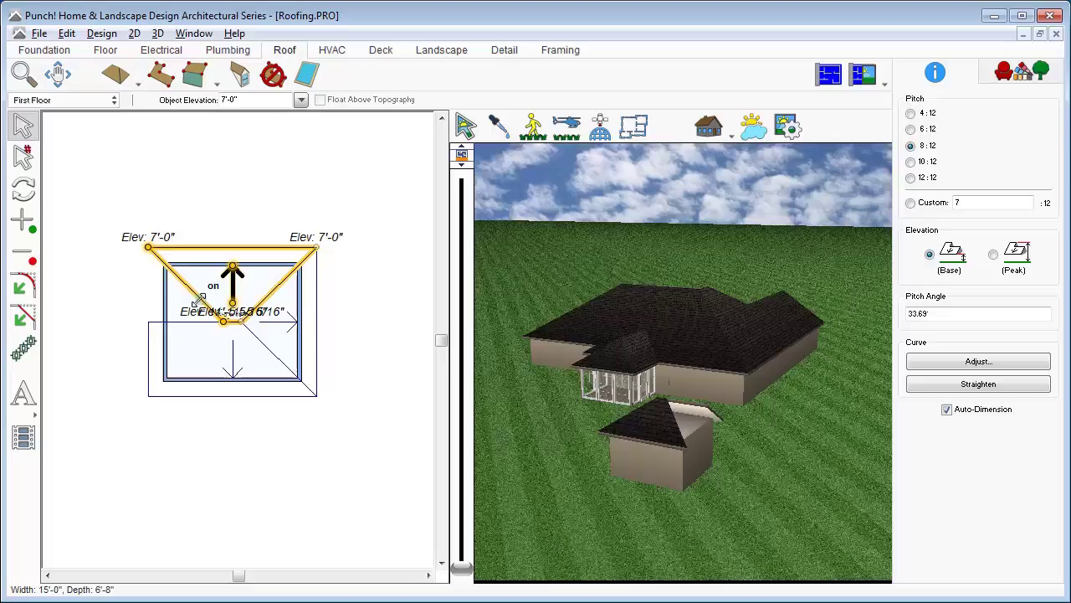
left_click_drag(224, 320, 148, 322)
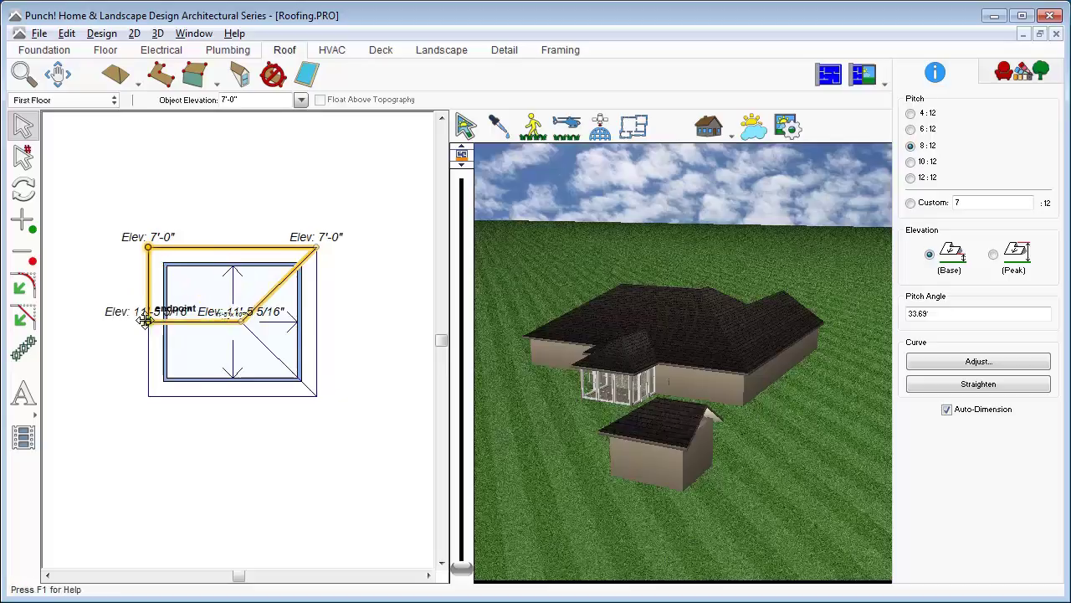
left_click_drag(709, 452, 679, 447)
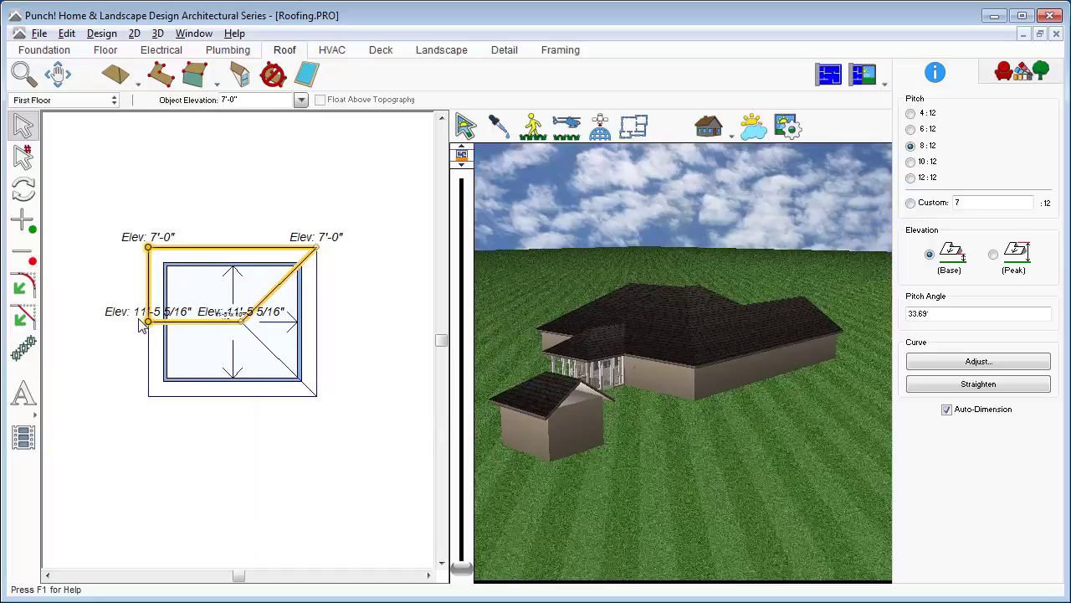
Set the shed's left wall to Gable/Saltbox with 8:12 pitches A and B and 8'-0" height C.
left_click(106, 331)
left_click(165, 334)
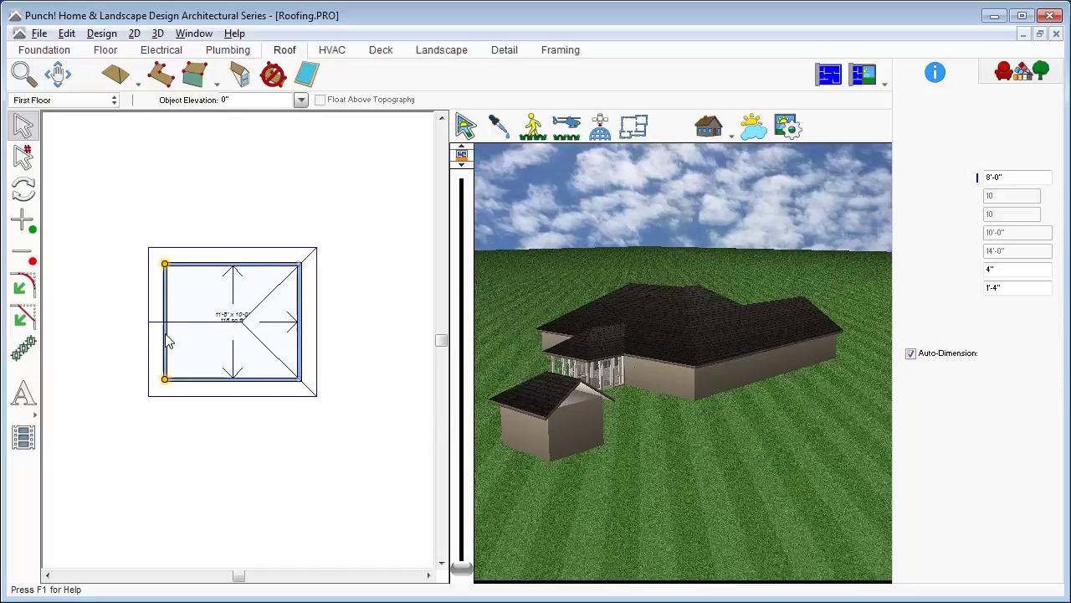
left_click(999, 126)
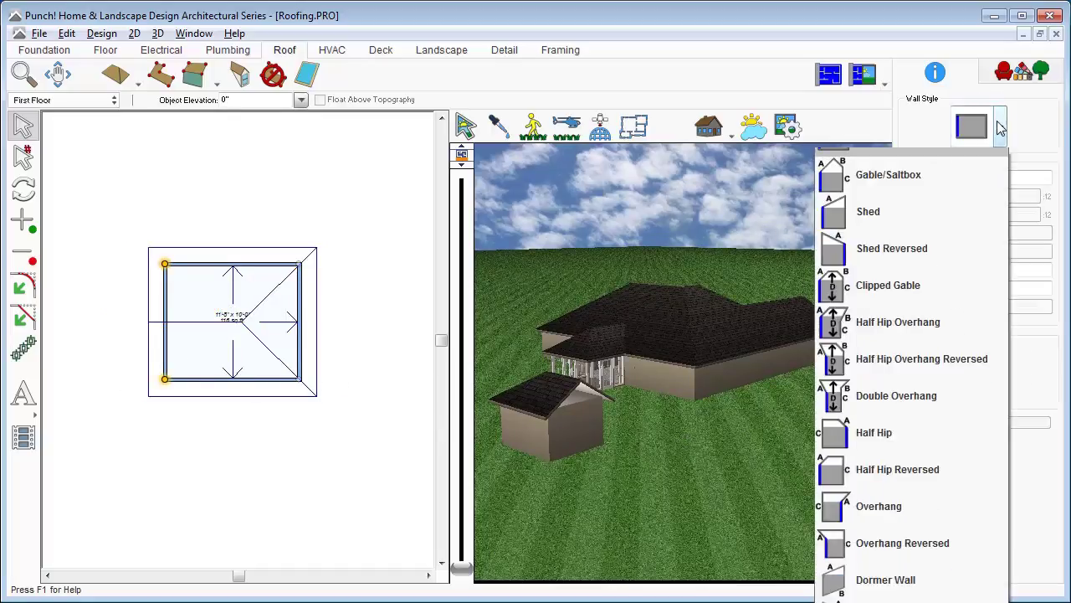
left_click(885, 208)
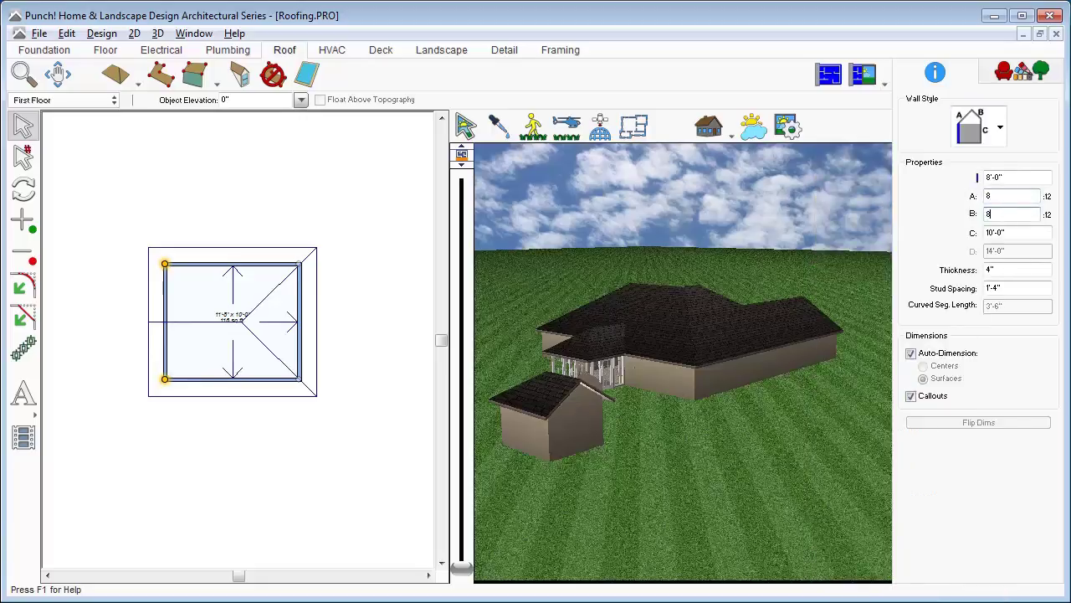
left_click(1009, 232)
type("8")
key("Return")
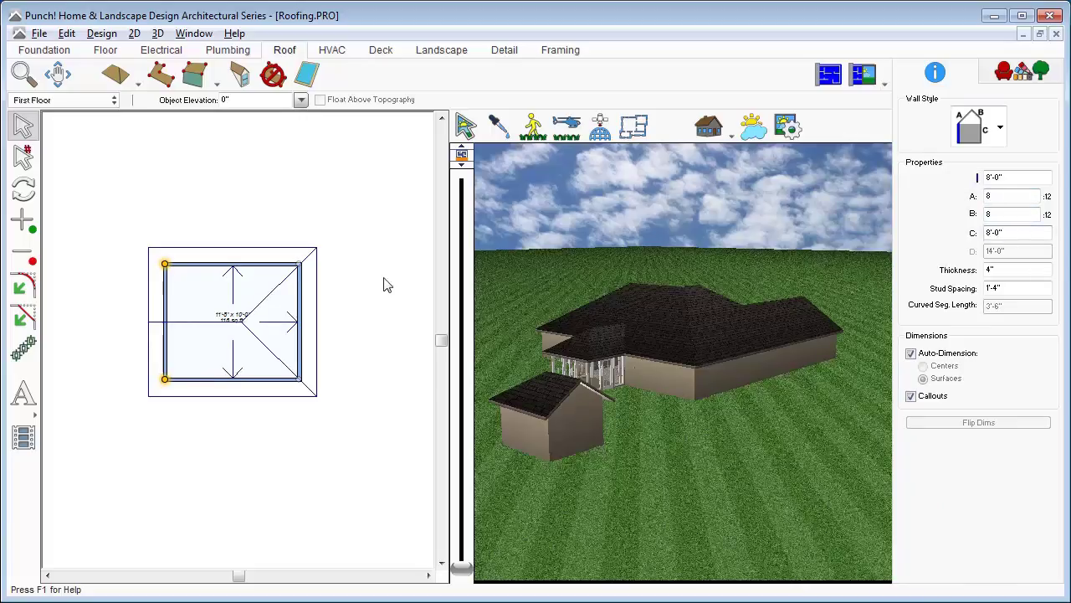